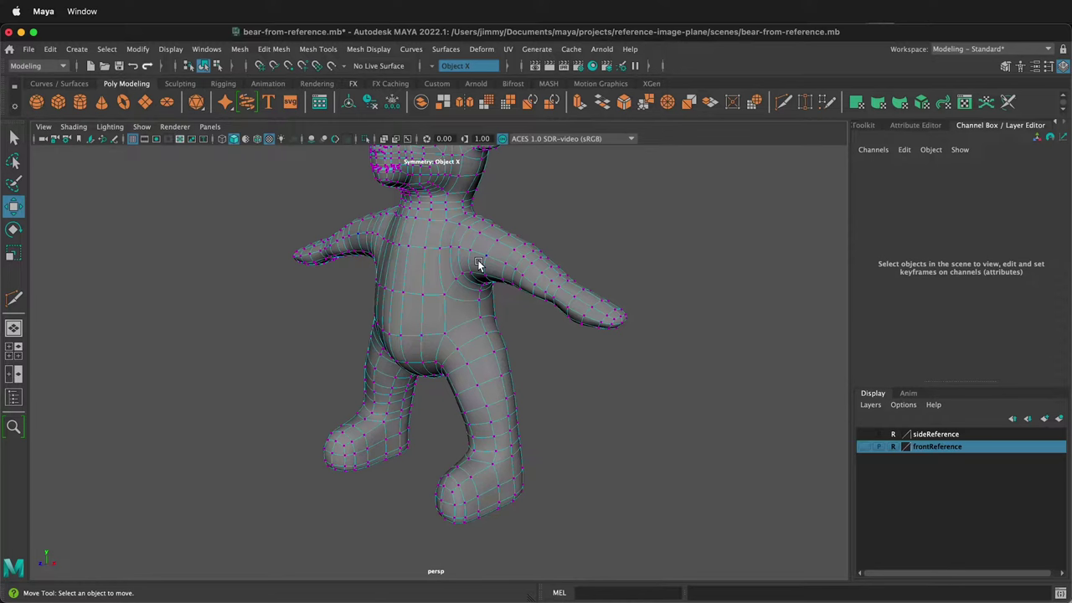
Select a vertex on the bear's chest and orbit to view the bear side-on.
{"action": "left_click", "coordinate": [423, 296]}
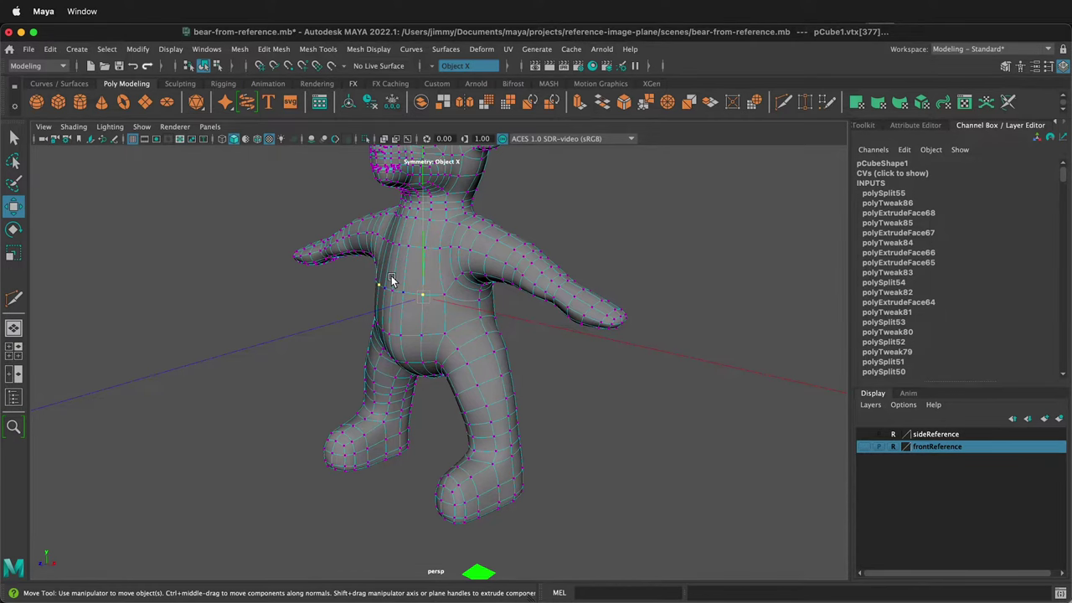
{"action": "left_click_drag", "start_coordinate": [394, 293], "coordinate": [483, 285], "text": "alt"}
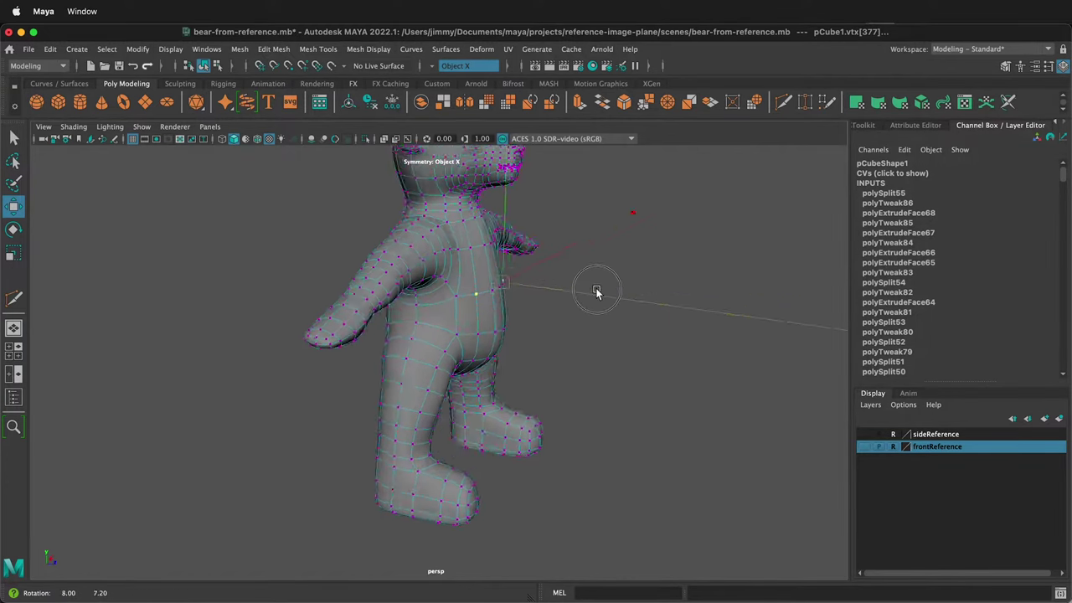
Orbit around the bear, zoom out, then zoom back in on the chest vertex.
{"action": "left_click_drag", "start_coordinate": [596, 278], "coordinate": [582, 294], "text": "alt"}
{"action": "scroll", "coordinate": [605, 270], "scroll_direction": "down", "scroll_amount": 3}
{"action": "scroll", "coordinate": [605, 274], "scroll_direction": "down", "scroll_amount": 3}
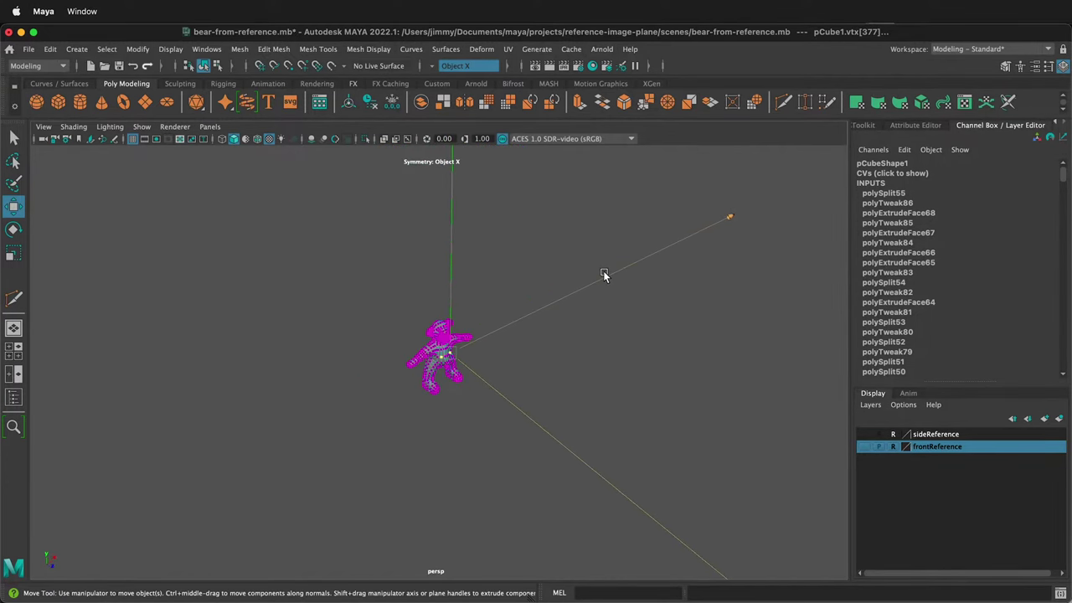
{"action": "scroll", "coordinate": [603, 275], "scroll_direction": "down", "scroll_amount": 3}
{"action": "scroll", "coordinate": [602, 274], "scroll_direction": "down", "scroll_amount": 2}
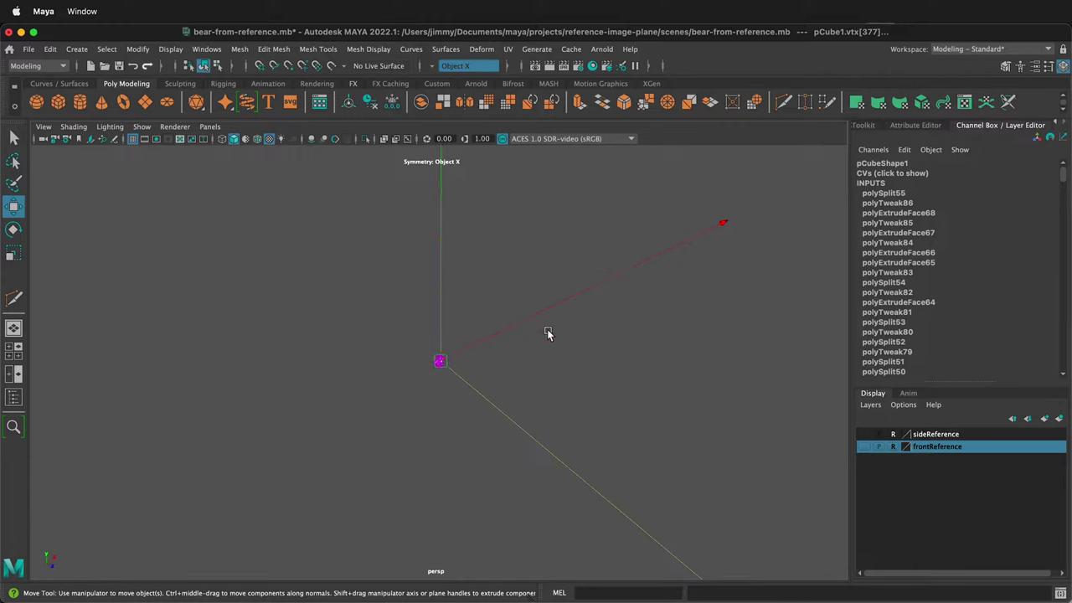
{"action": "scroll", "coordinate": [435, 364], "scroll_direction": "up", "scroll_amount": 1}
{"action": "scroll", "coordinate": [435, 366], "scroll_direction": "up", "scroll_amount": 3}
{"action": "scroll", "coordinate": [436, 364], "scroll_direction": "up", "scroll_amount": 3}
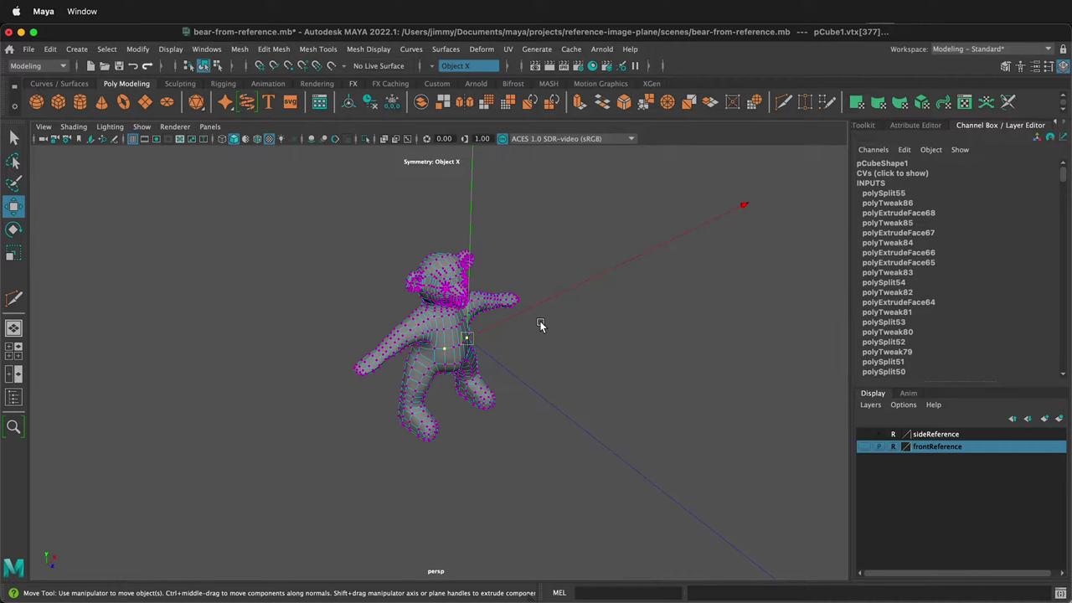
{"action": "scroll", "coordinate": [540, 325], "scroll_direction": "up", "scroll_amount": 2}
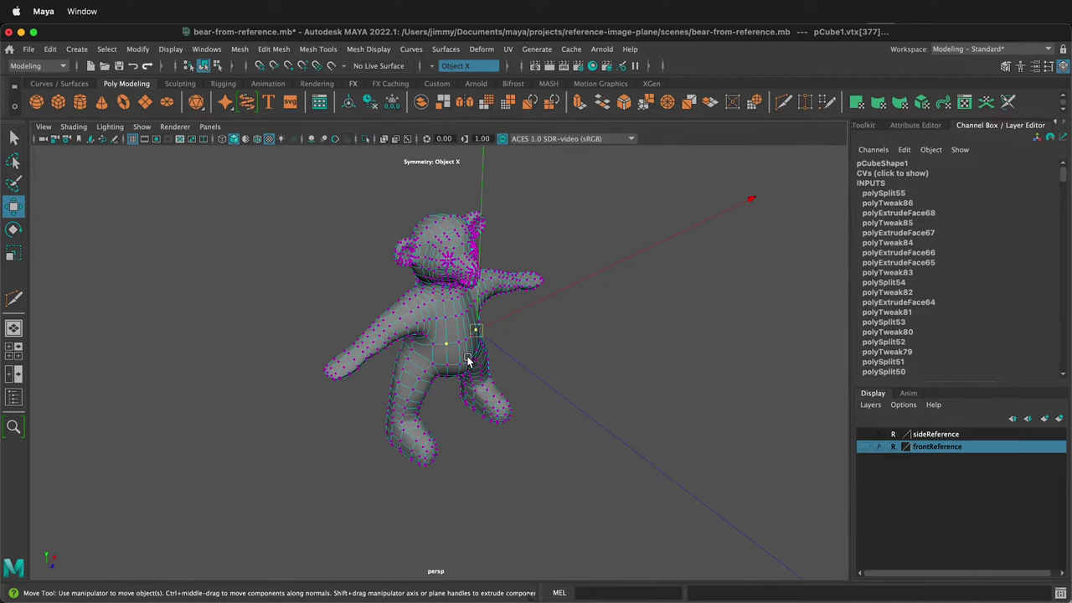
{"action": "scroll", "coordinate": [547, 284], "scroll_direction": "up", "scroll_amount": 2}
Shrink the chest vertex's move gizmo repeatedly while turning to the bear's front and zooming in.
{"action": "key", "text": "minus"}
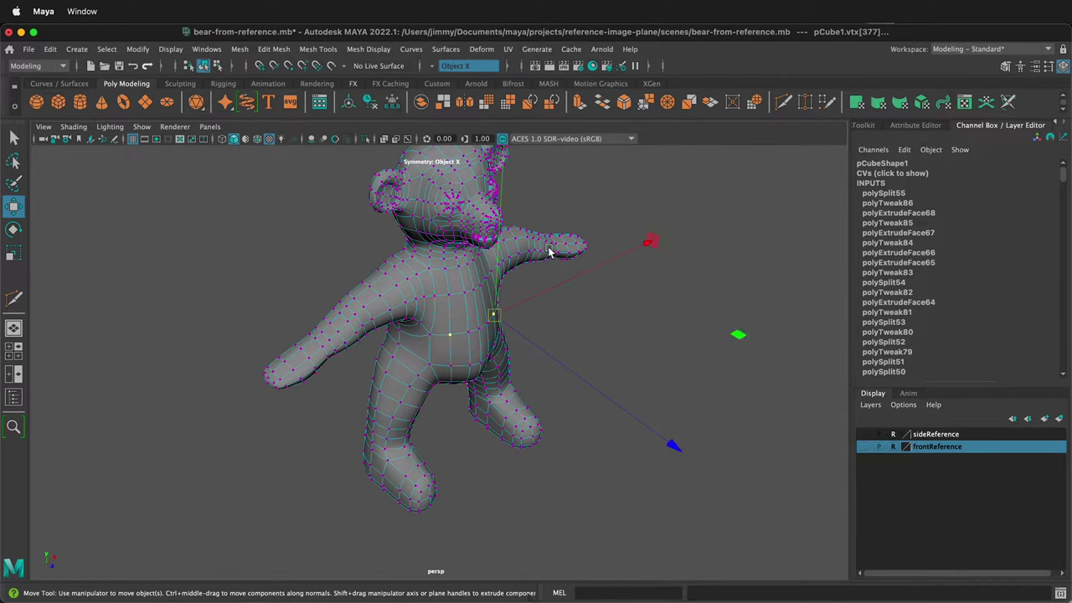
{"action": "key", "text": "minus"}
{"action": "key", "text": "minus"}
{"action": "scroll", "coordinate": [522, 297], "scroll_direction": "up", "scroll_amount": 3}
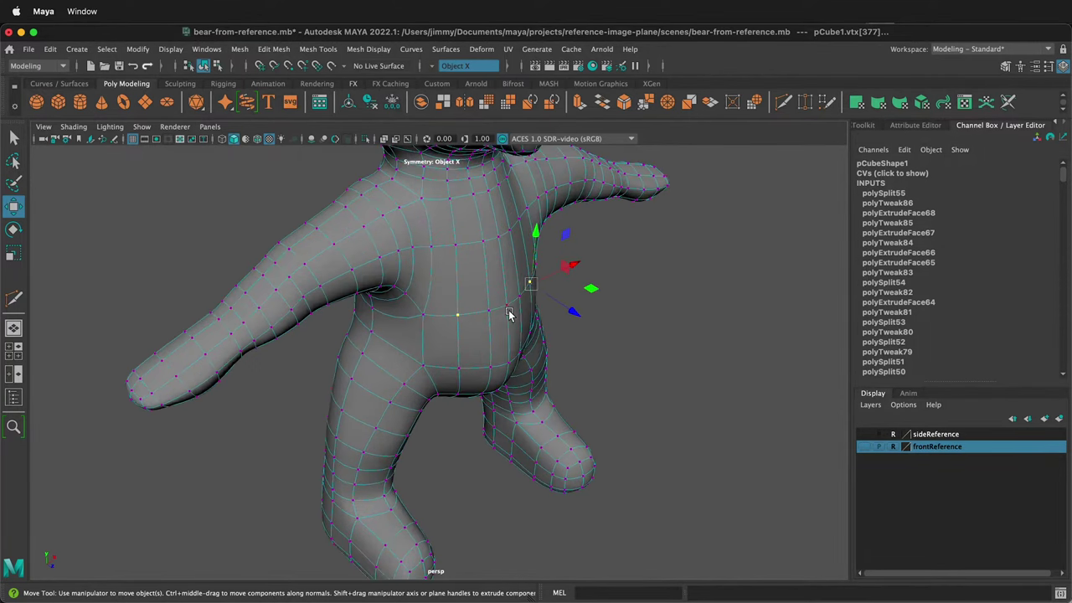
{"action": "scroll", "coordinate": [510, 311], "scroll_direction": "up", "scroll_amount": 1}
{"action": "mouse_move", "coordinate": [582, 282]}
{"action": "left_mouse_down", "text": "alt"}
{"action": "mouse_move", "coordinate": [567, 300]}
{"action": "mouse_move", "coordinate": [541, 300]}
{"action": "mouse_move", "coordinate": [513, 345]}
{"action": "mouse_move", "coordinate": [504, 333]}
{"action": "left_mouse_up", "text": "alt"}
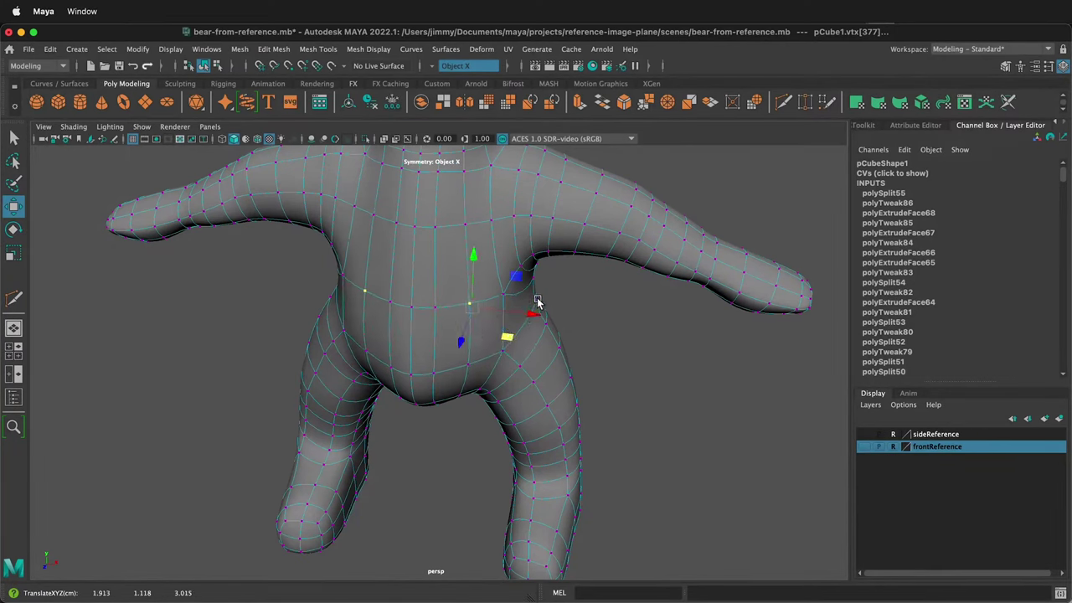
{"action": "key", "text": "minus"}
{"action": "key", "text": "minus"}
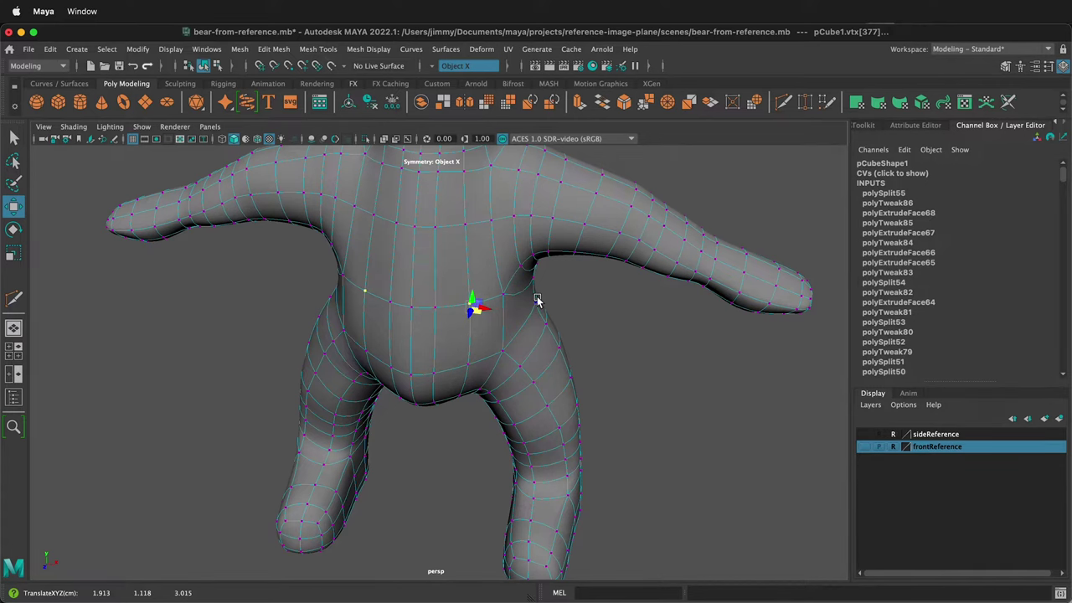
{"action": "scroll", "coordinate": [541, 303], "scroll_direction": "up", "scroll_amount": 5}
{"action": "scroll", "coordinate": [569, 251], "scroll_direction": "up", "scroll_amount": 5}
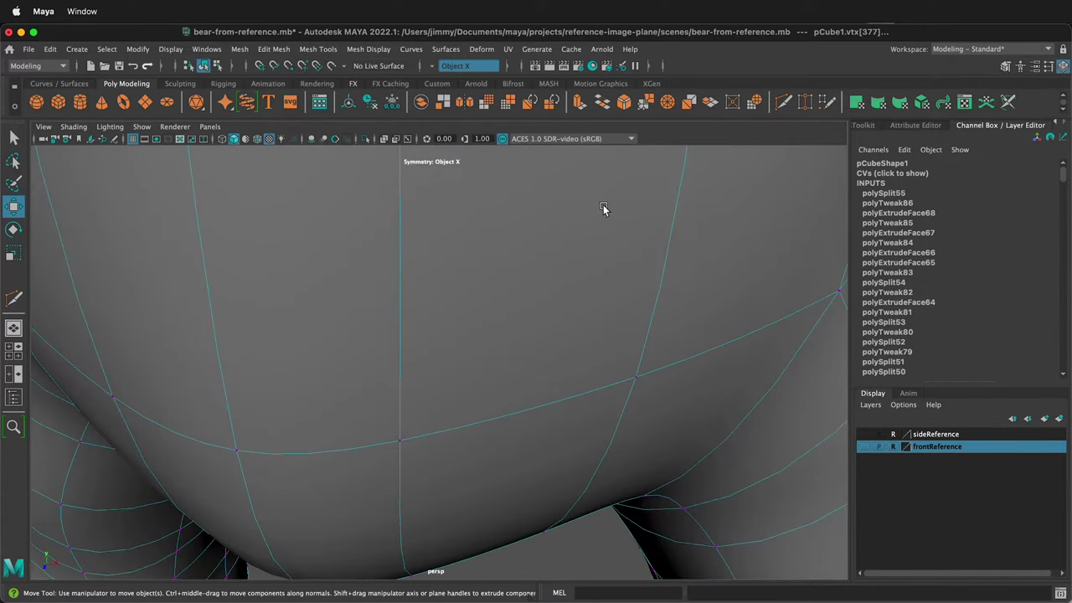
{"action": "key", "text": "f"}
{"action": "scroll", "coordinate": [514, 423], "scroll_direction": "down", "scroll_amount": 2}
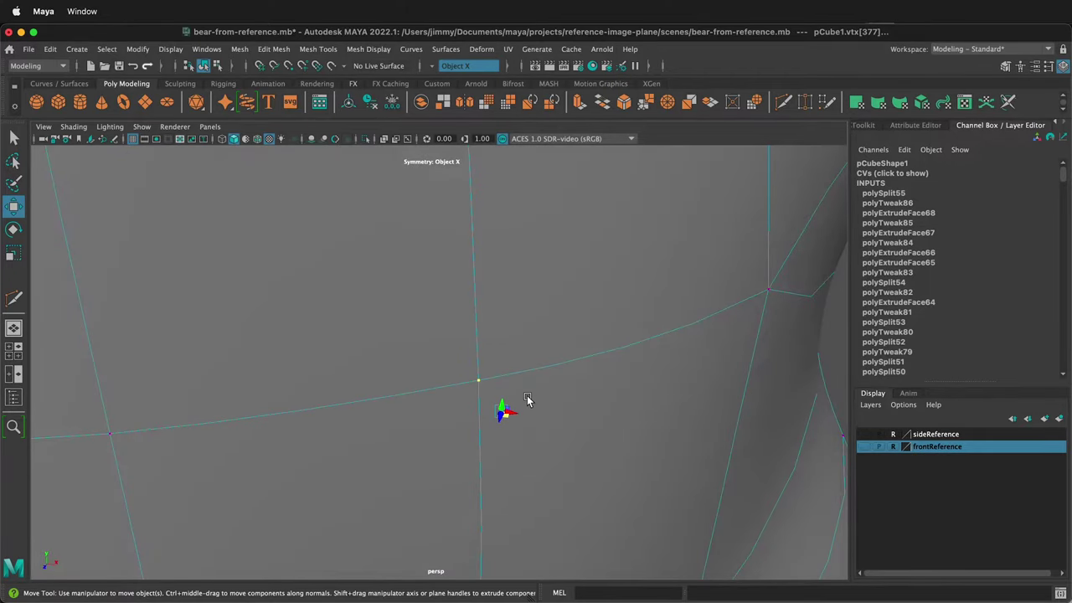
{"action": "scroll", "coordinate": [501, 401], "scroll_direction": "down", "scroll_amount": 2}
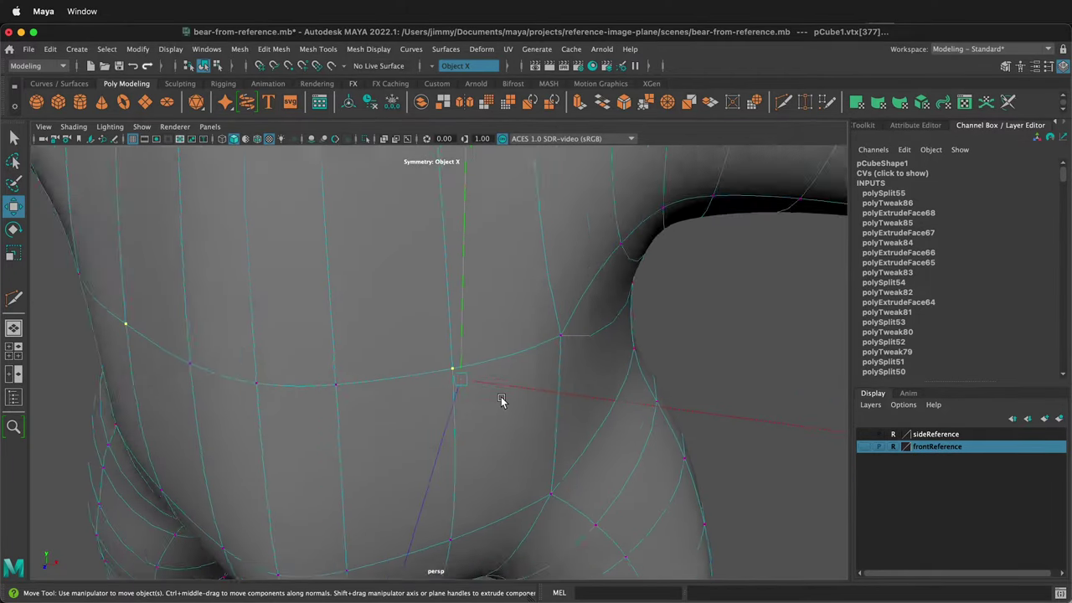
{"action": "scroll", "coordinate": [481, 373], "scroll_direction": "down", "scroll_amount": 3}
{"action": "scroll", "coordinate": [474, 354], "scroll_direction": "down", "scroll_amount": 2}
{"action": "mouse_move", "coordinate": [474, 355]}
{"action": "left_mouse_down", "text": "alt"}
{"action": "mouse_move", "coordinate": [450, 355]}
{"action": "mouse_move", "coordinate": [473, 356]}
{"action": "left_mouse_up", "text": "alt"}
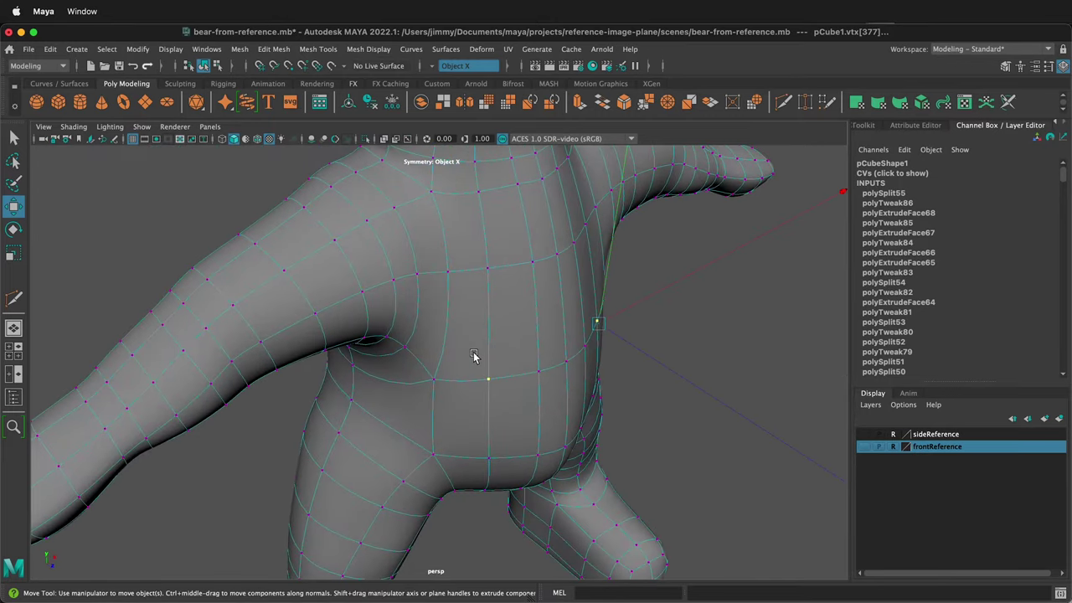
{"action": "scroll", "coordinate": [474, 356], "scroll_direction": "down", "scroll_amount": 2}
{"action": "scroll", "coordinate": [511, 376], "scroll_direction": "down", "scroll_amount": 2}
{"action": "scroll", "coordinate": [627, 301], "scroll_direction": "down", "scroll_amount": 2}
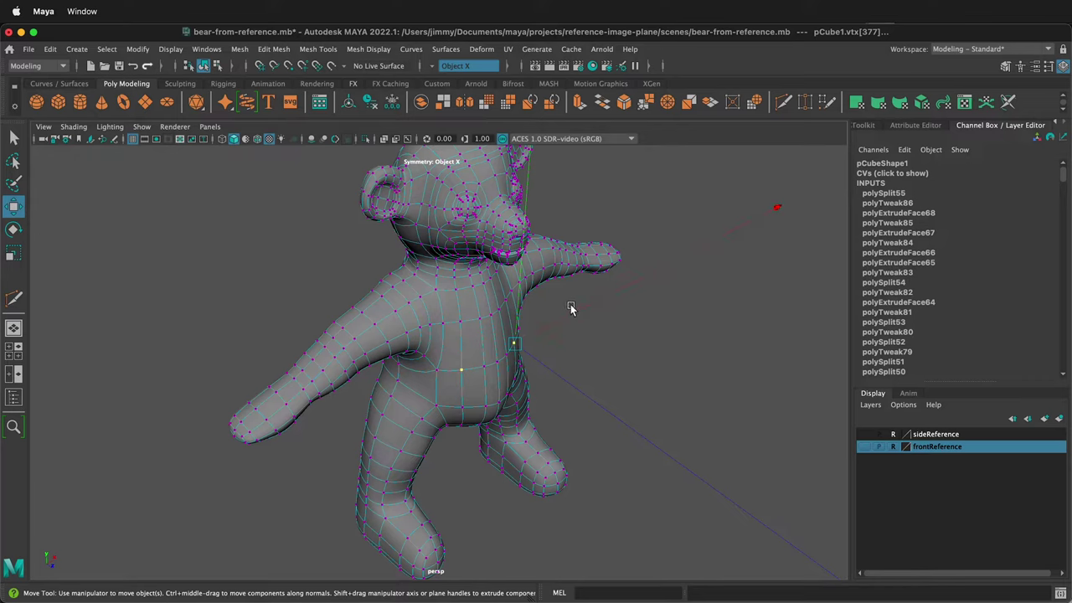
Shrink the move gizmo beside the chest vertex and orbit to a side view of the torso.
{"action": "key", "text": "minus"}
{"action": "key", "text": "minus"}
{"action": "key", "text": "minus"}
{"action": "key", "text": "minus"}
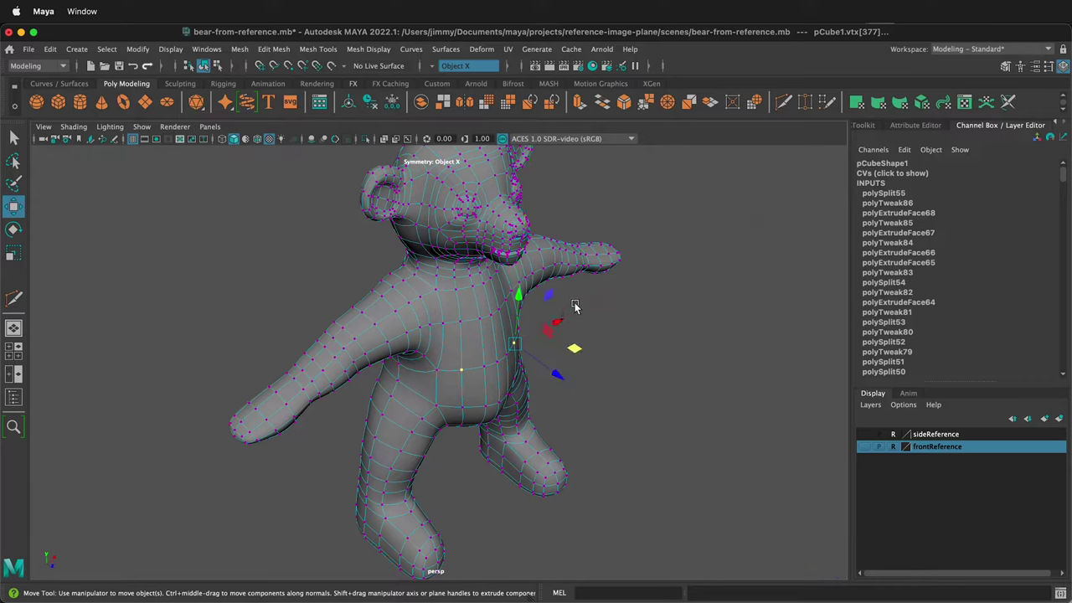
{"action": "mouse_move", "coordinate": [583, 337]}
{"action": "left_mouse_down", "text": "alt"}
{"action": "mouse_move", "coordinate": [538, 337]}
{"action": "mouse_move", "coordinate": [491, 319]}
{"action": "left_mouse_up", "text": "alt"}
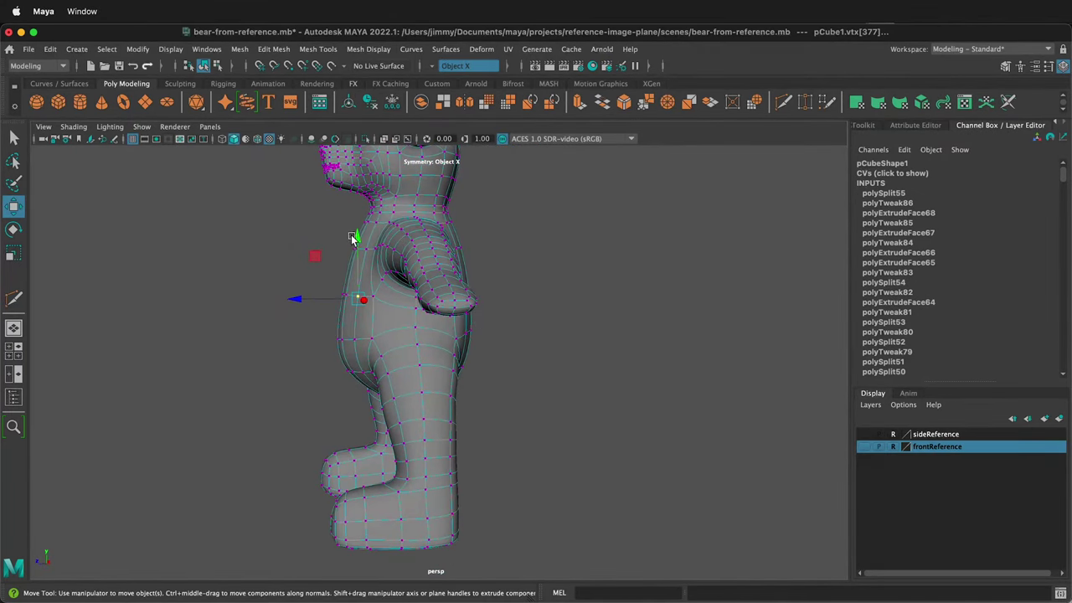
{"action": "left_click_drag", "start_coordinate": [315, 256], "coordinate": [312, 255]}
{"action": "scroll", "coordinate": [333, 248], "scroll_direction": "down", "scroll_amount": 3}
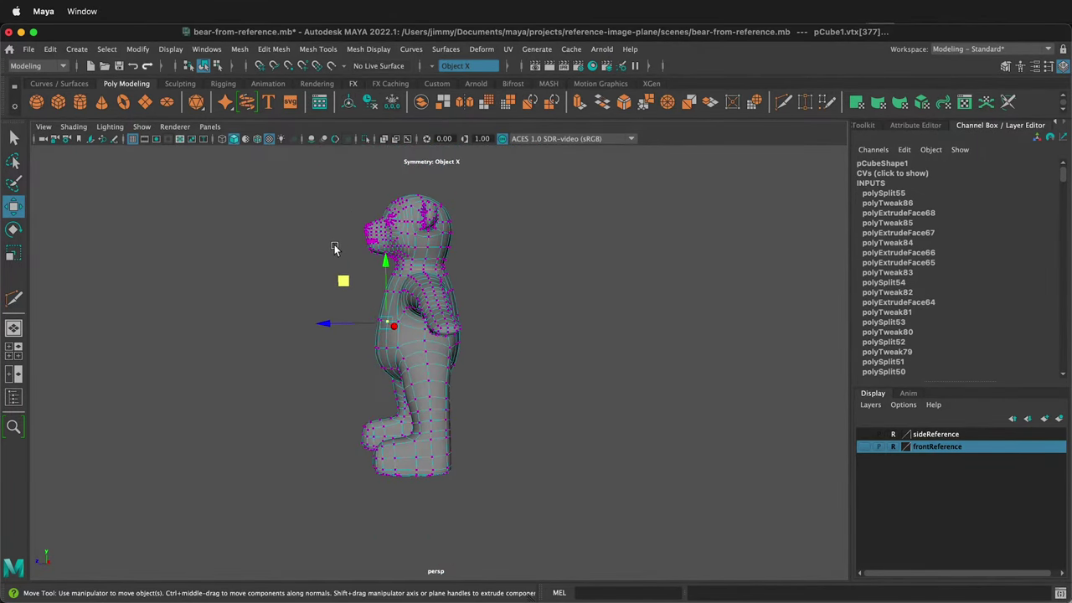
{"action": "scroll", "coordinate": [362, 265], "scroll_direction": "up", "scroll_amount": 3}
{"action": "left_click_drag", "start_coordinate": [333, 235], "coordinate": [478, 235], "text": "alt"}
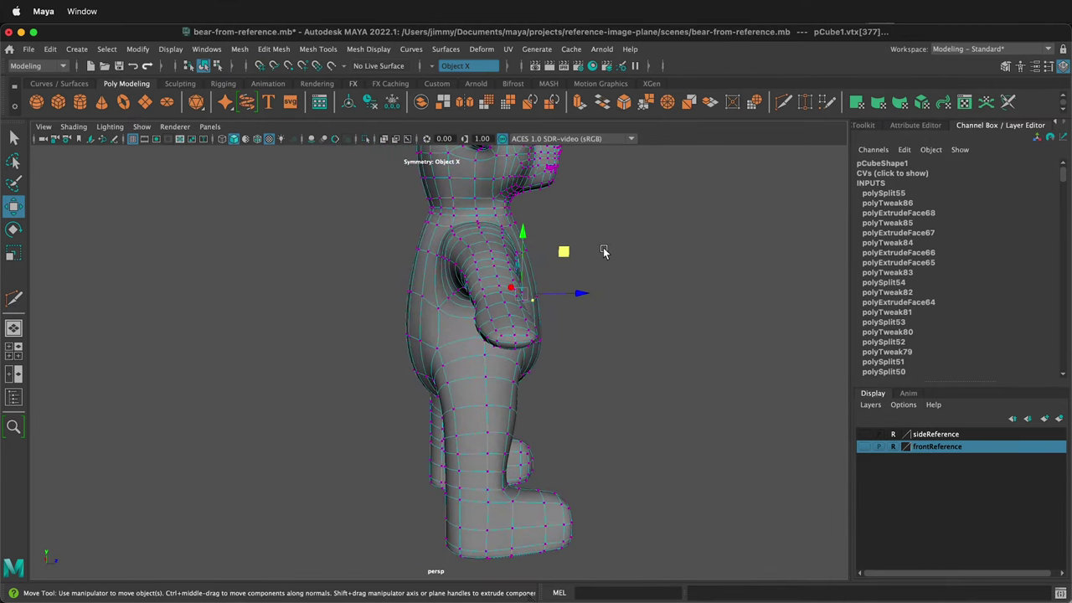